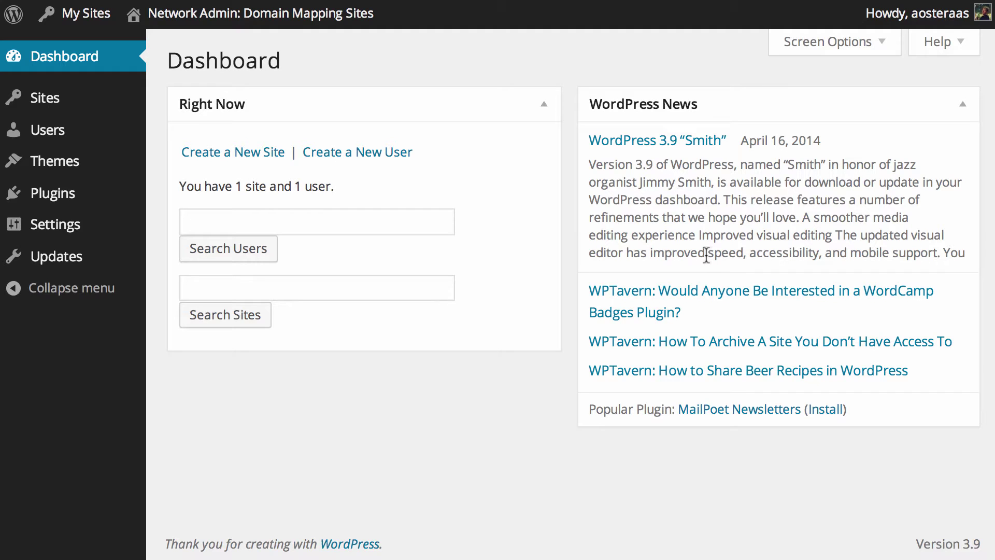
Visit the network's main site from the admin bar
left_click(192, 16)
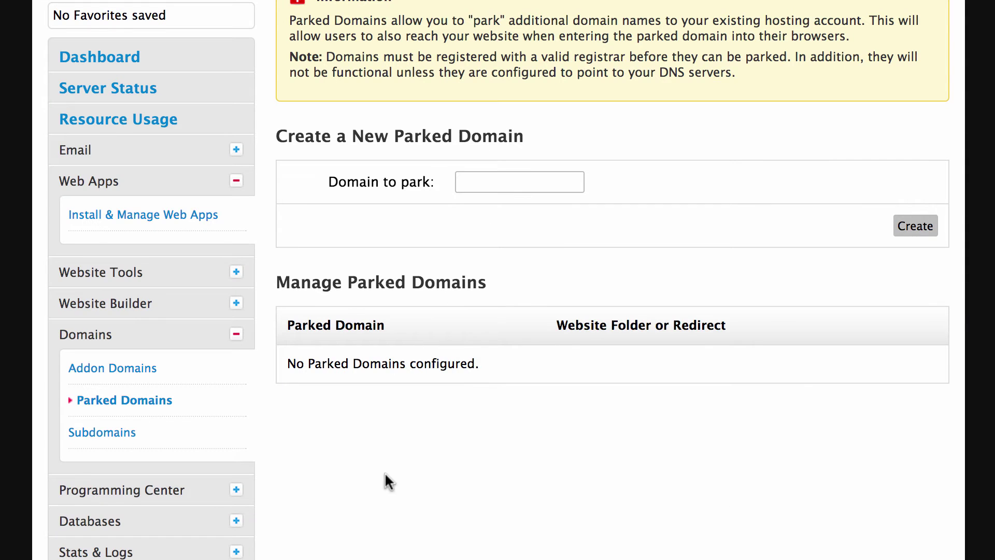
Scroll to the top of the Parked Domains page for ourmusicblog.com
scroll(385, 472, "up", 6)
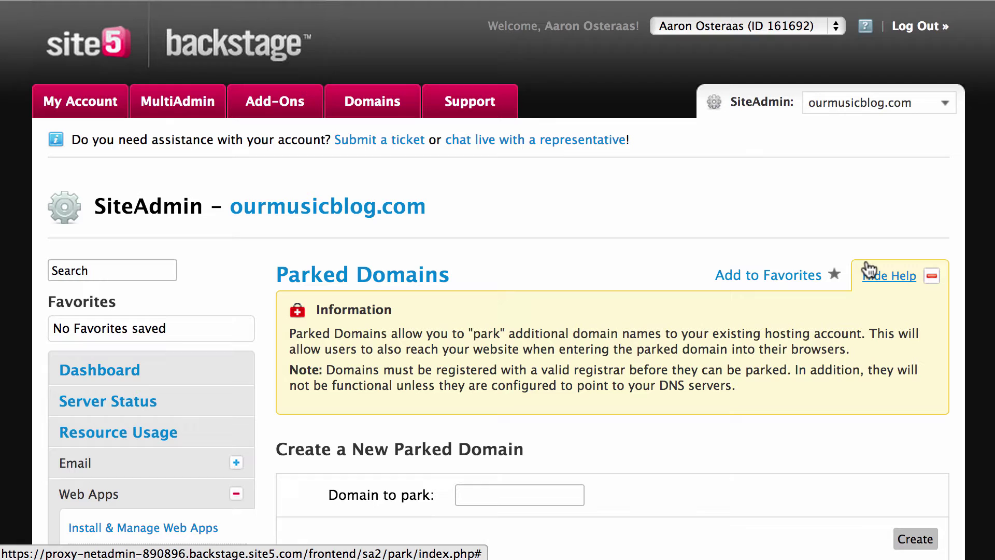
Park comicsans.in on ourmusicblog.com and confirm it under Manage Parked Domains
left_click(519, 493)
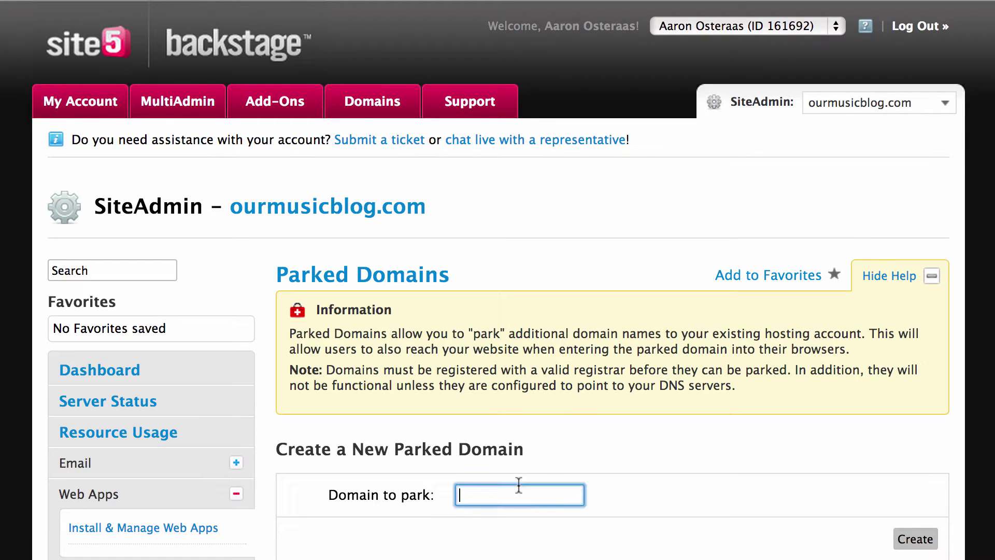
type("comicsans.in")
scroll(670, 448, "down", 2)
scroll(671, 449, "down", 1)
left_click(917, 417)
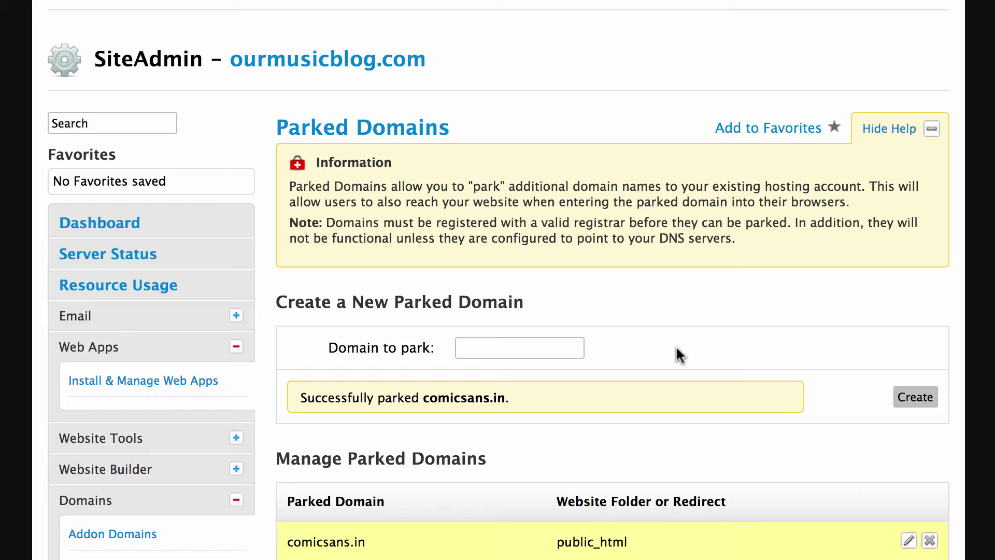
scroll(658, 373, "down", 3)
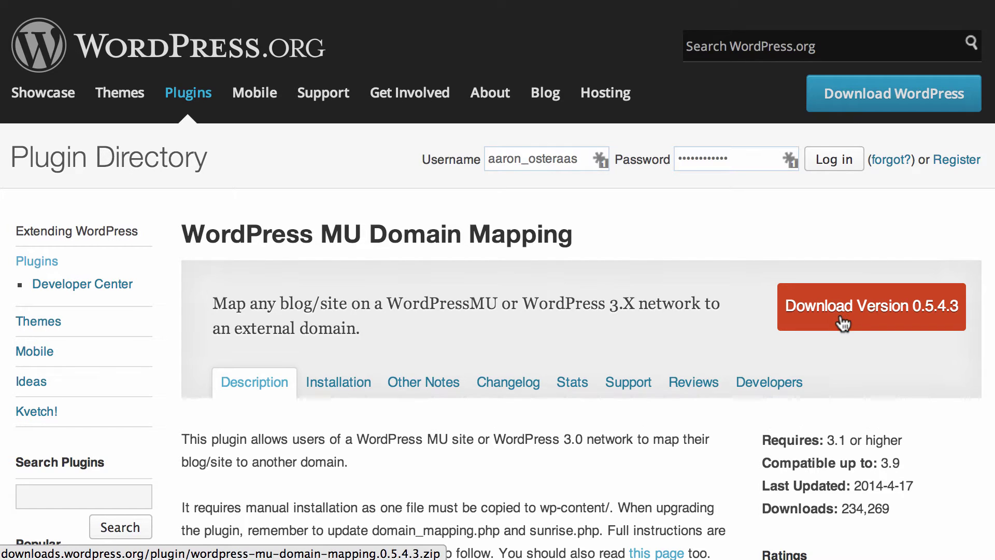
Download WordPress MU Domain Mapping version 0.5.4.3 and switch to Transmit
left_click(843, 322)
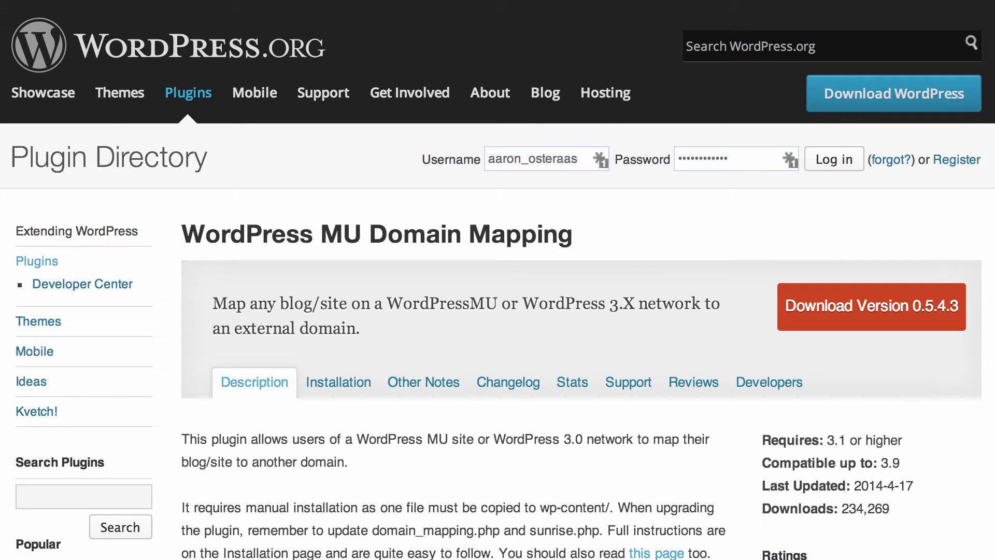
key("super+Tab")
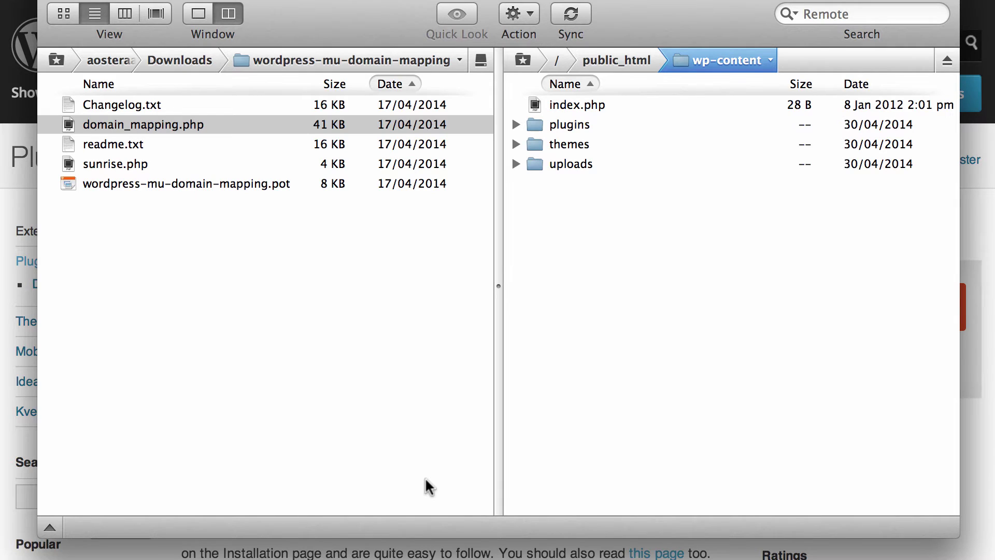
Upload sunrise.php from the local plugin folder into the server's wp-content folder
left_click_drag(319, 9, 314, 47)
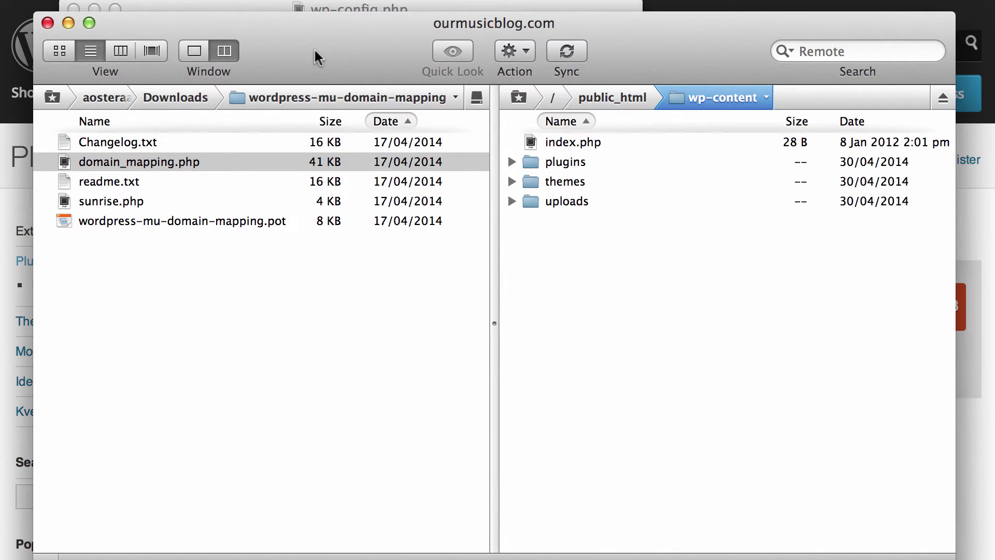
left_click(266, 304)
left_click(674, 319)
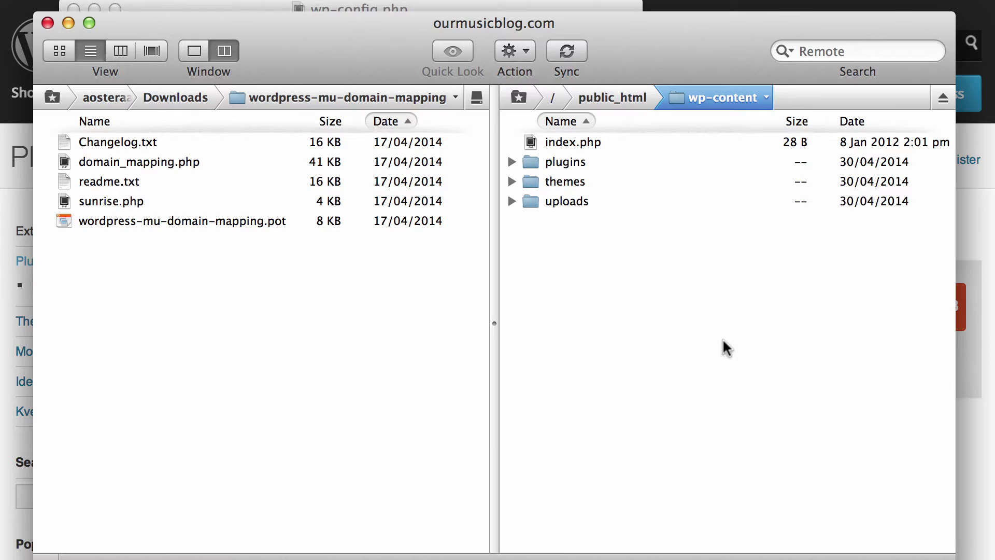
left_click(82, 204)
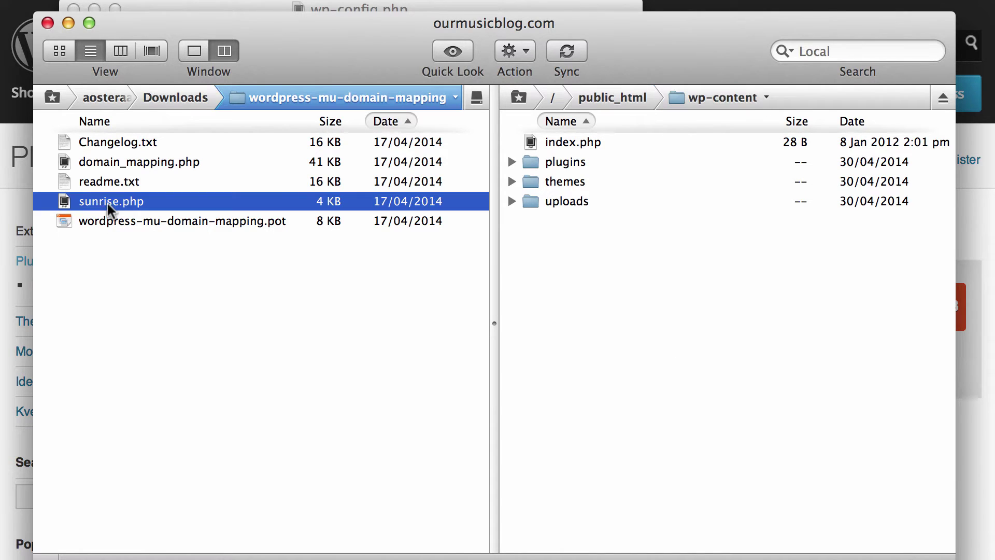
left_click_drag(67, 207, 604, 280)
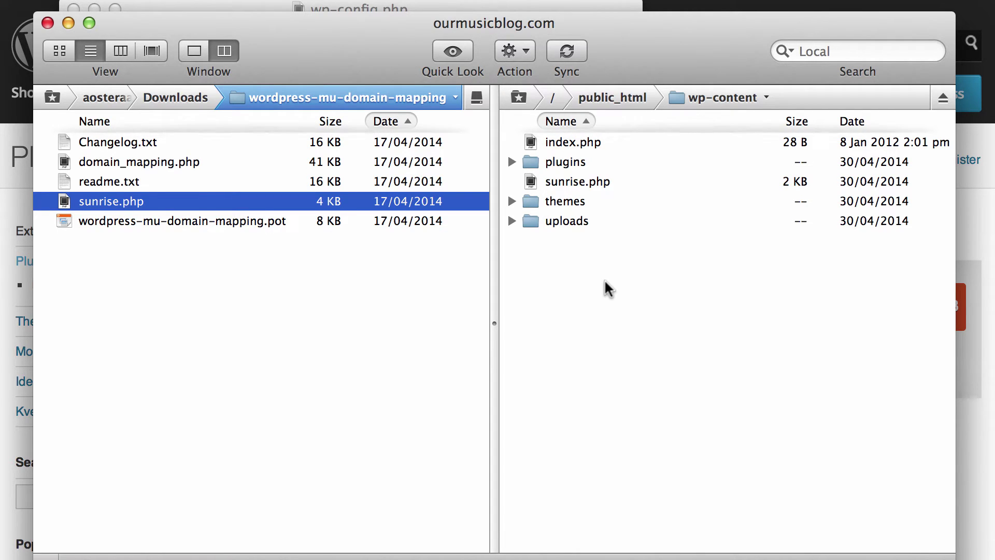
Create a new folder named mu-plugins inside wp-content
right_click(607, 294)
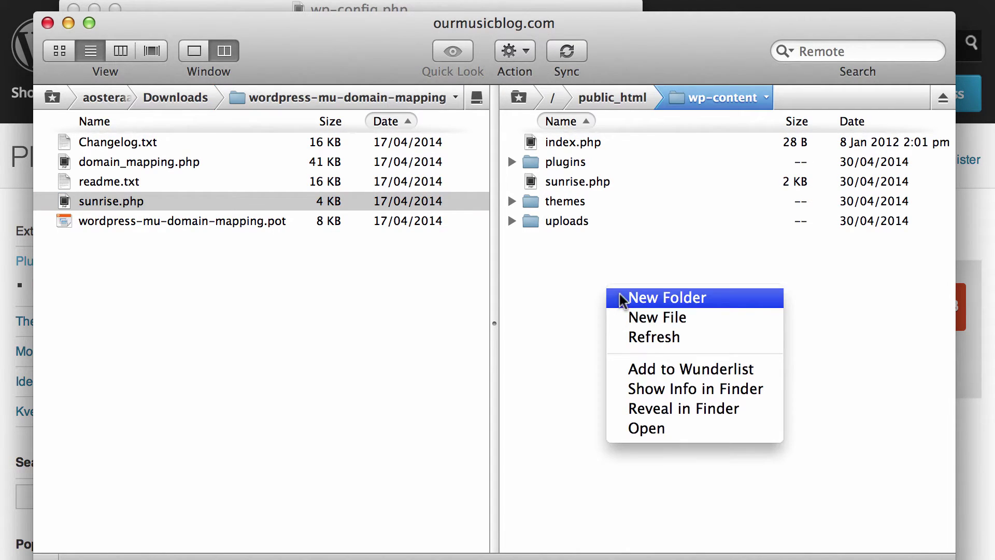
left_click(618, 296)
type("m")
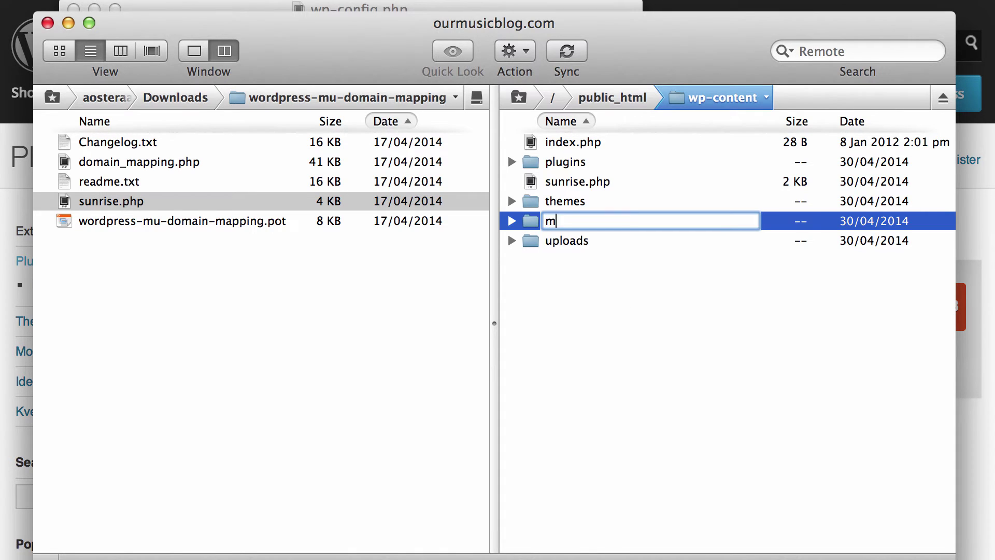
type("u-plugins")
key("Return")
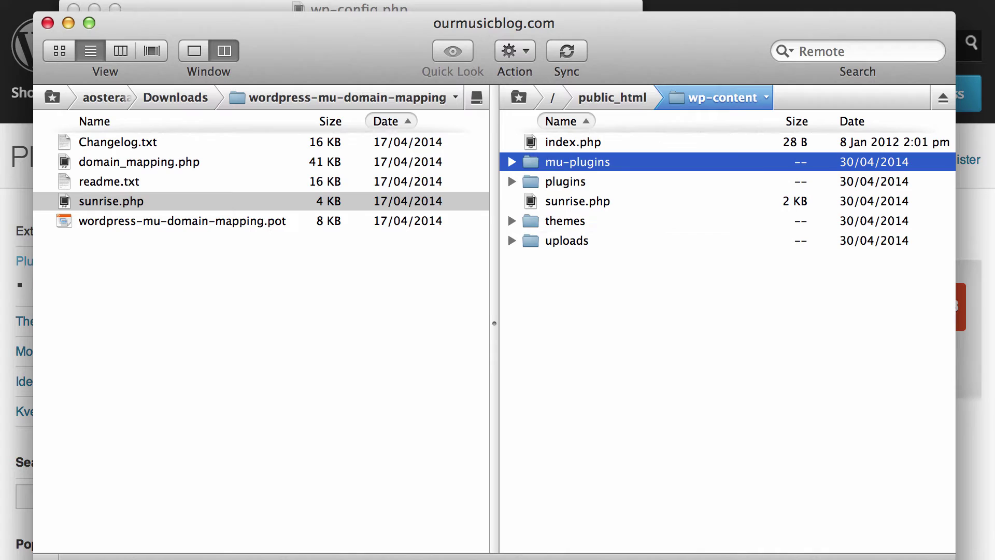
Upload domain_mapping.php into mu-plugins, then go back to public_html and select wp-config.php
left_click(389, 304)
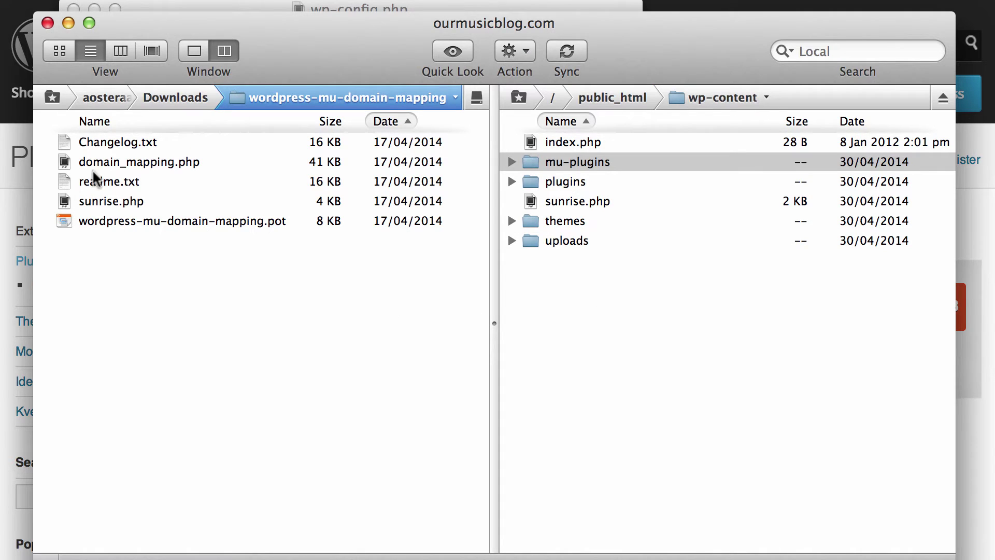
left_click_drag(83, 161, 607, 167)
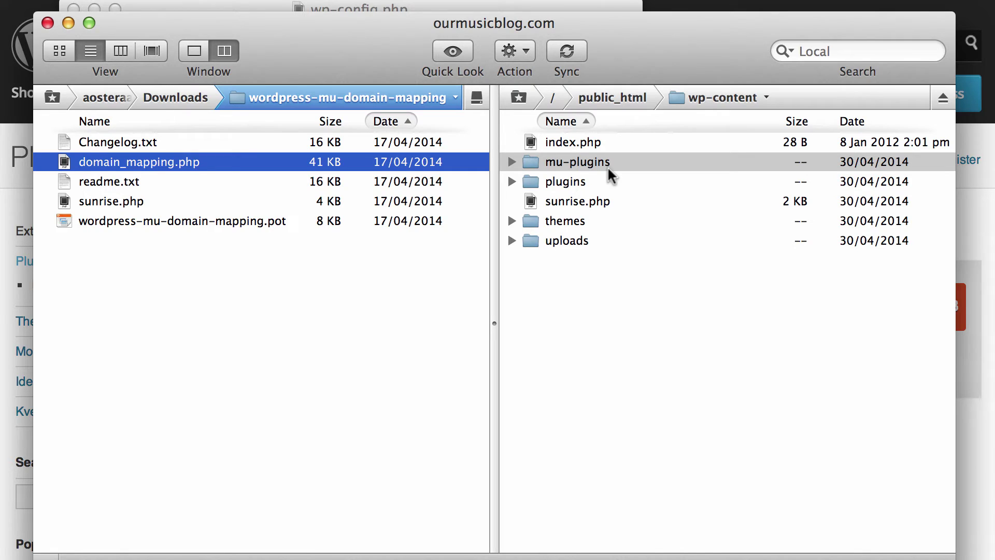
left_click(622, 97)
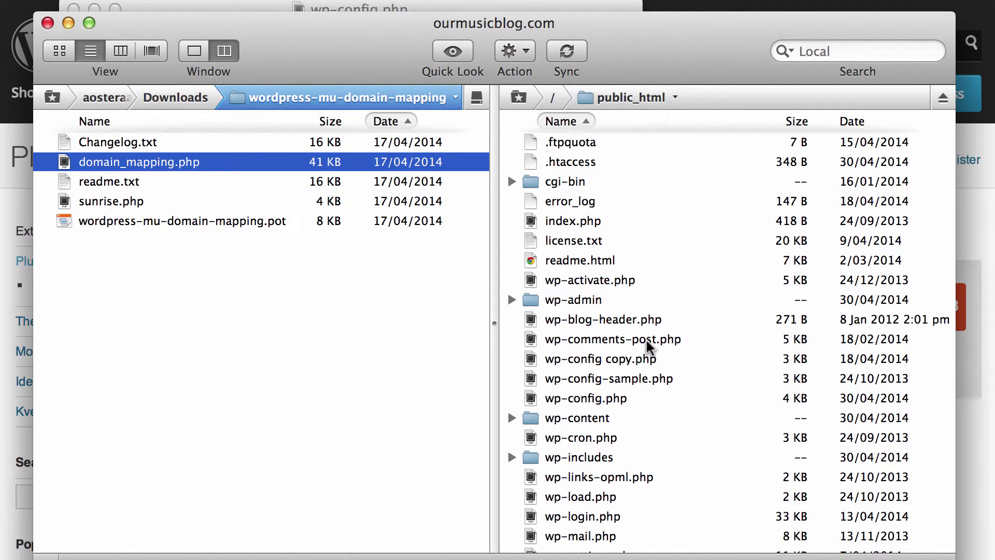
left_click(607, 400)
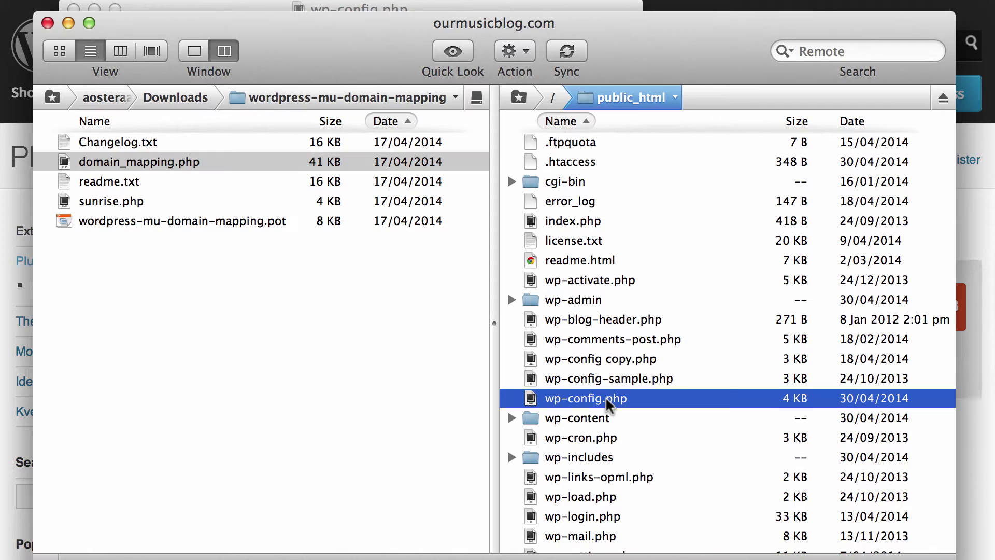
right_click(605, 407)
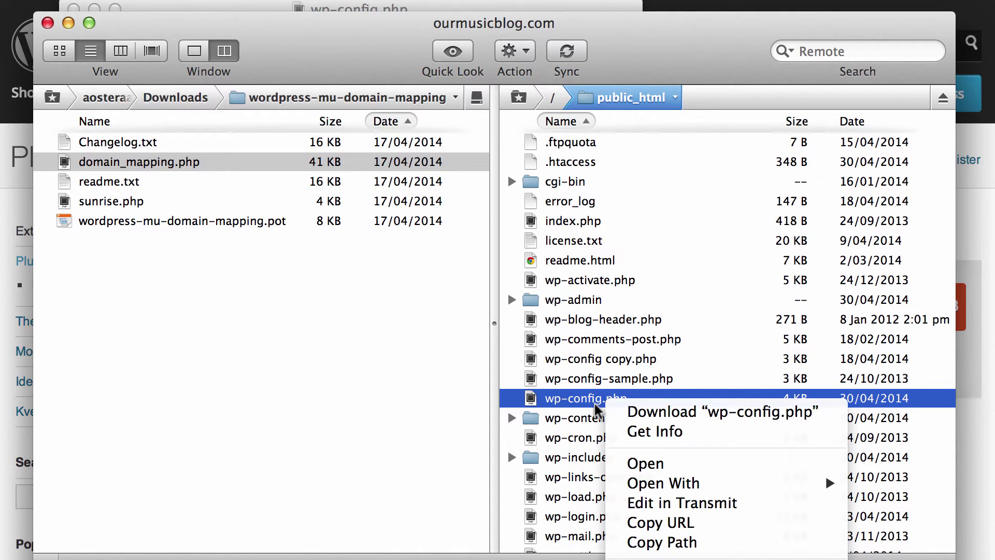
Add define('SUNRISE', 'on'); on line 89 of wp-config.php, save, and close the editor
left_click(643, 506)
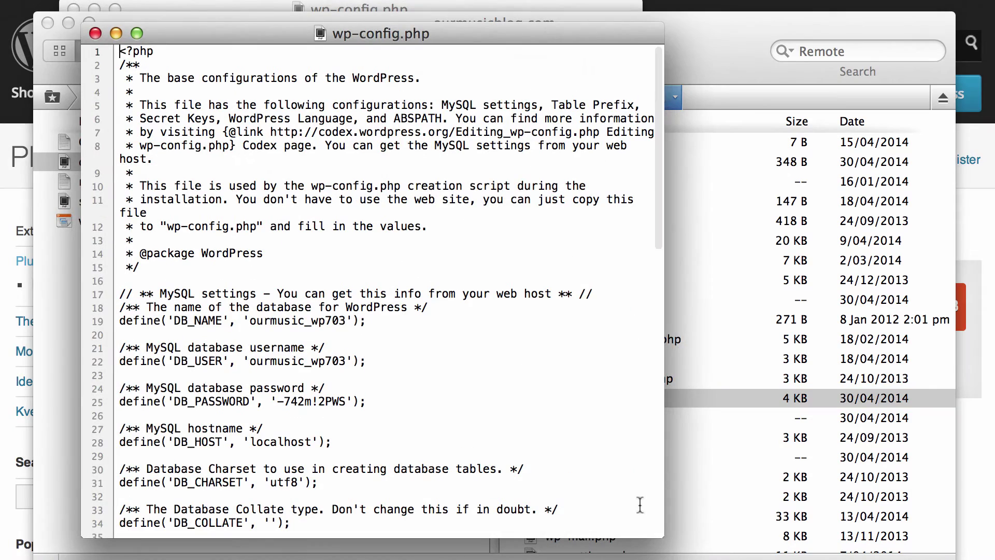
scroll(626, 363, "down", 15)
scroll(627, 363, "down", 3)
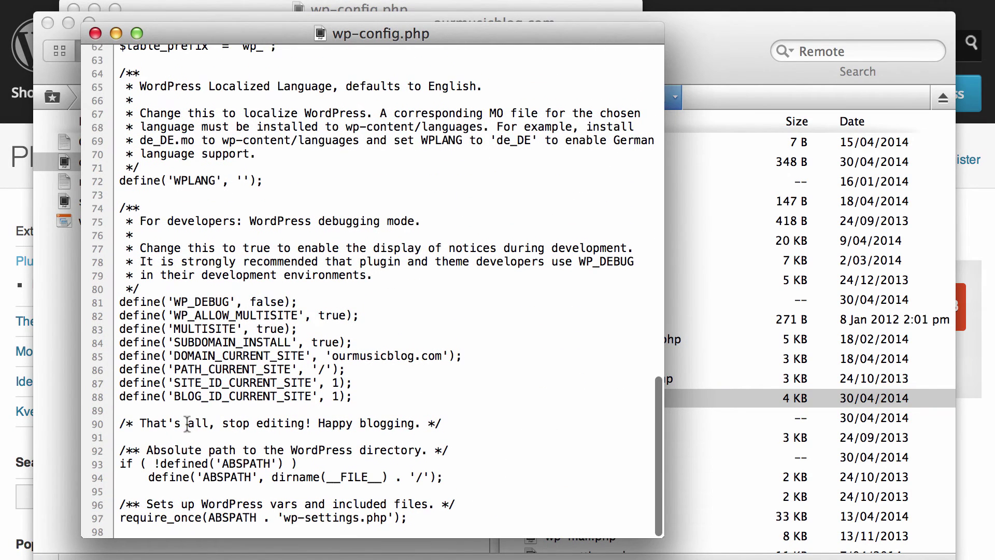
left_click(244, 409)
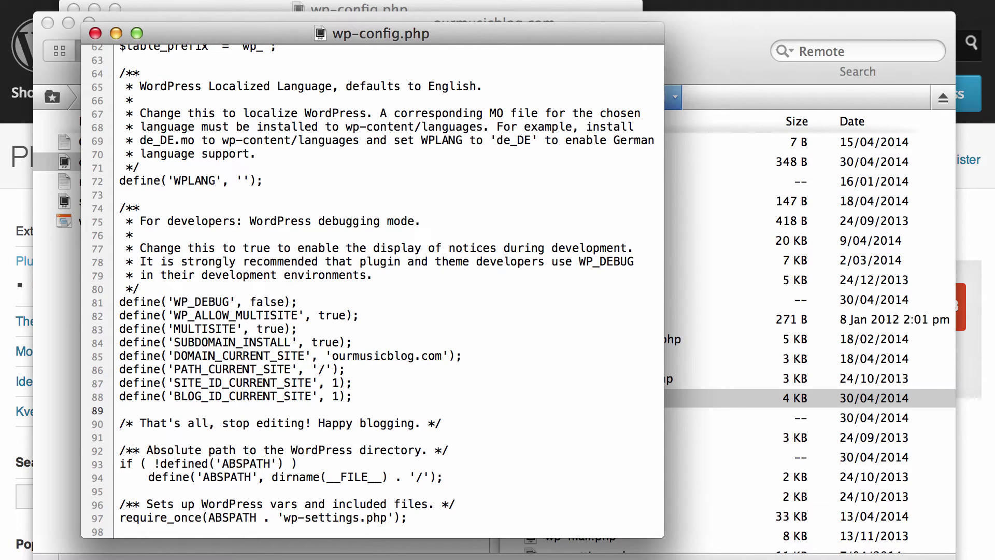
type("dein")
key("BackSpace")
key("BackSpace")
type("fine('SUNRISE',")
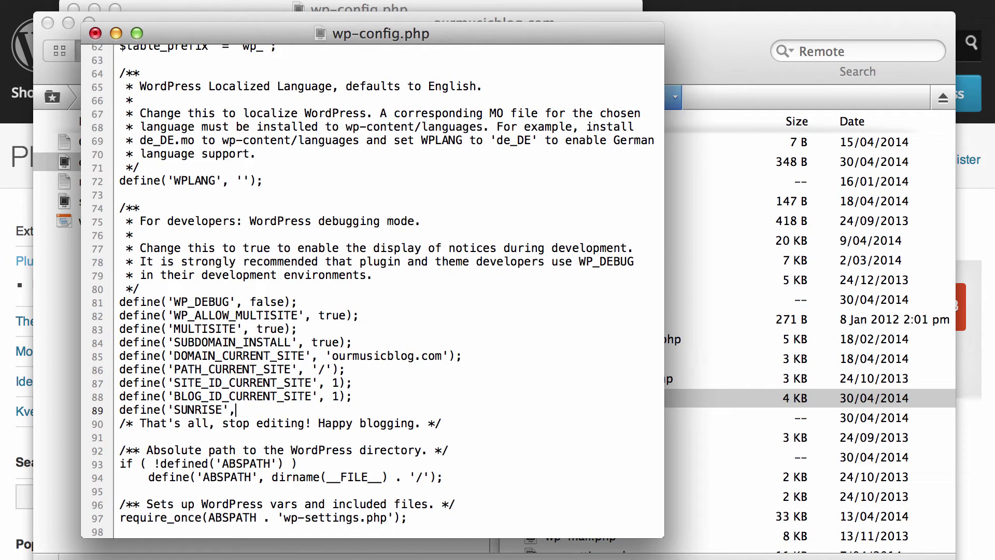
type(" 'on');")
key("super+s")
key("super+w")
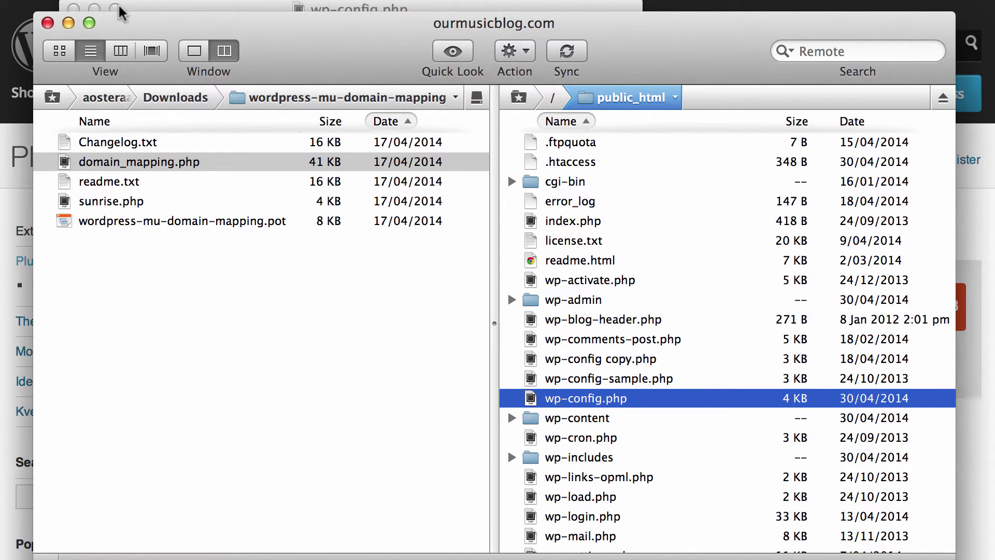
Return to the browser and open the Network Admin dashboard from My Sites
key("super+h")
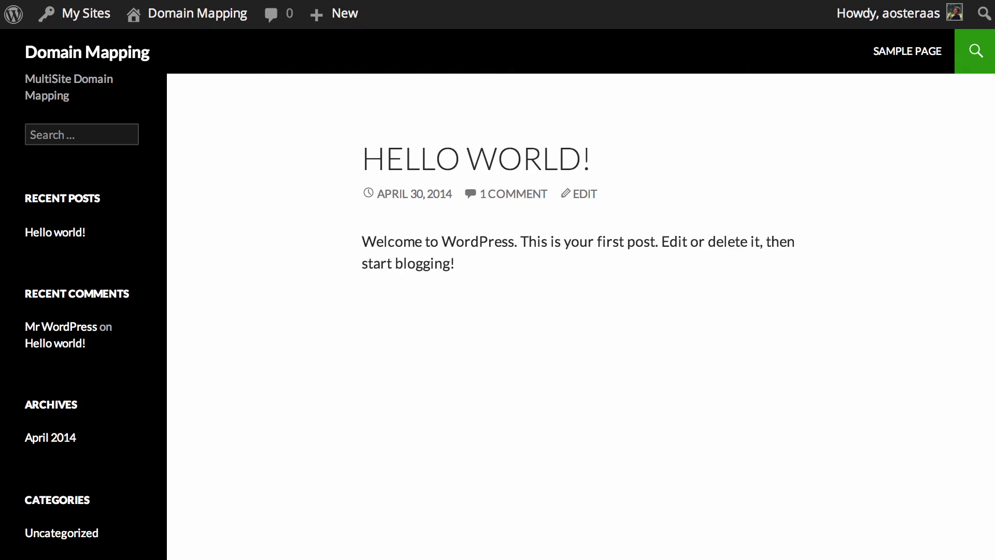
mouse_move(67, 13)
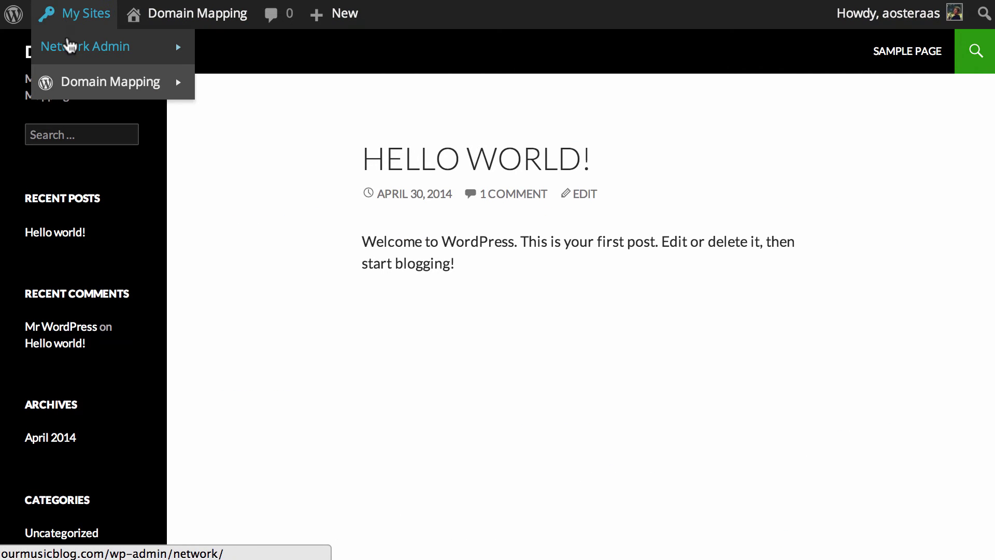
left_click(70, 46)
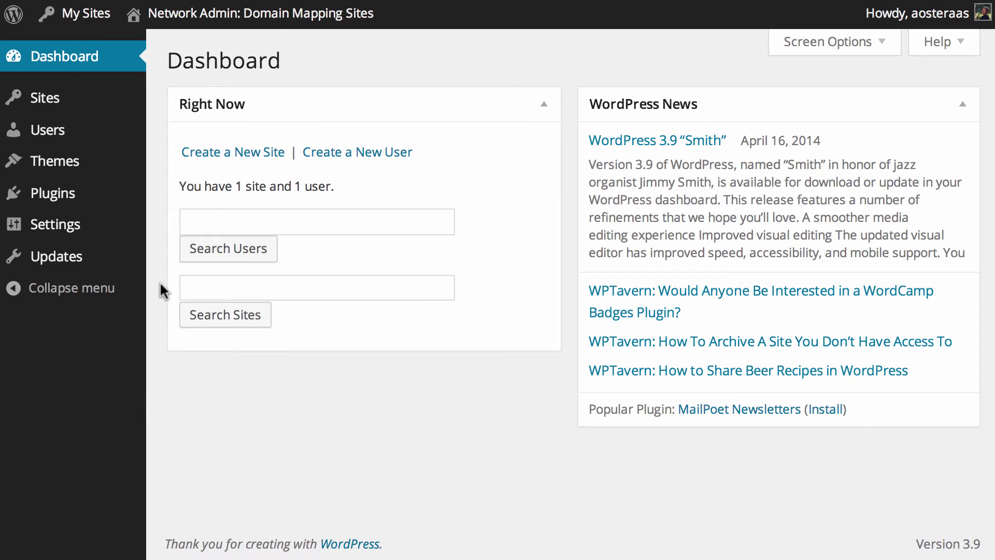
mouse_move(47, 228)
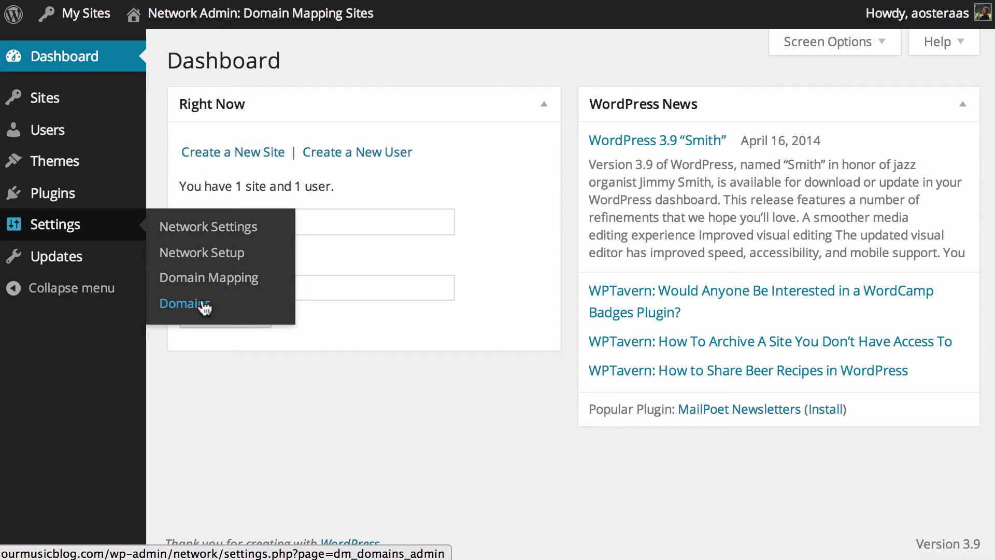
From All Sites, start a new network site with the address cs
mouse_move(54, 102)
left_click(183, 107)
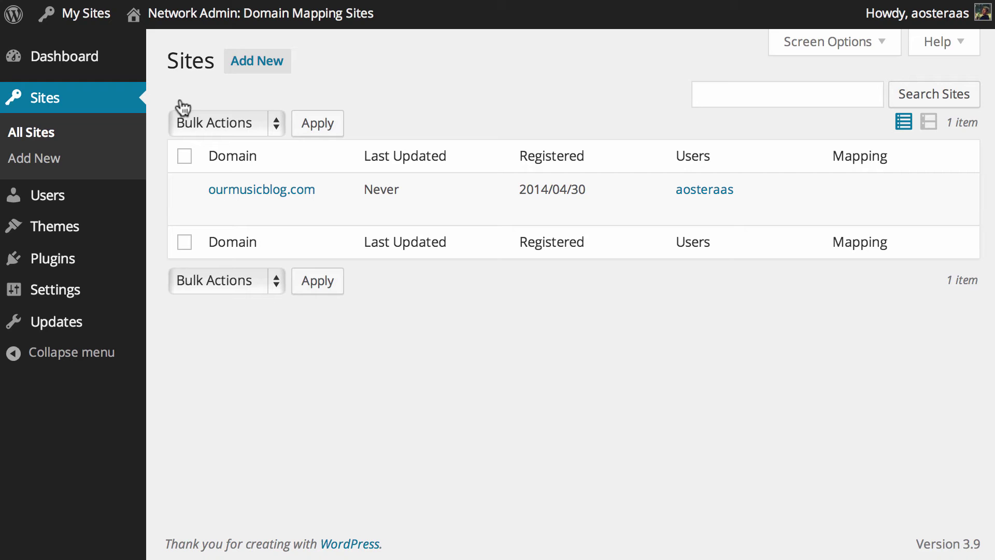
left_click(274, 75)
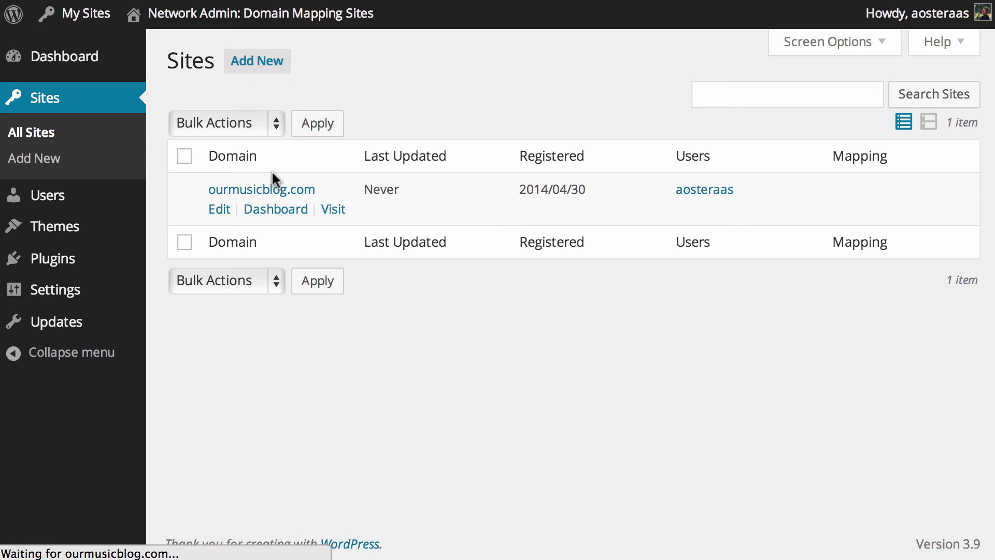
left_click(422, 113)
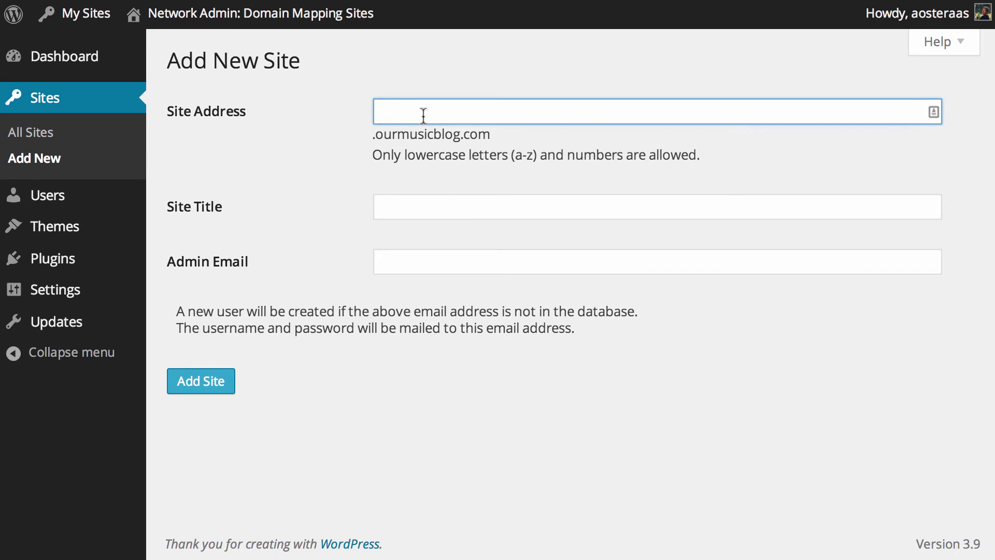
type("cs")
Title the site comicsans.in, enter the admin email, and add the site
left_click(379, 207)
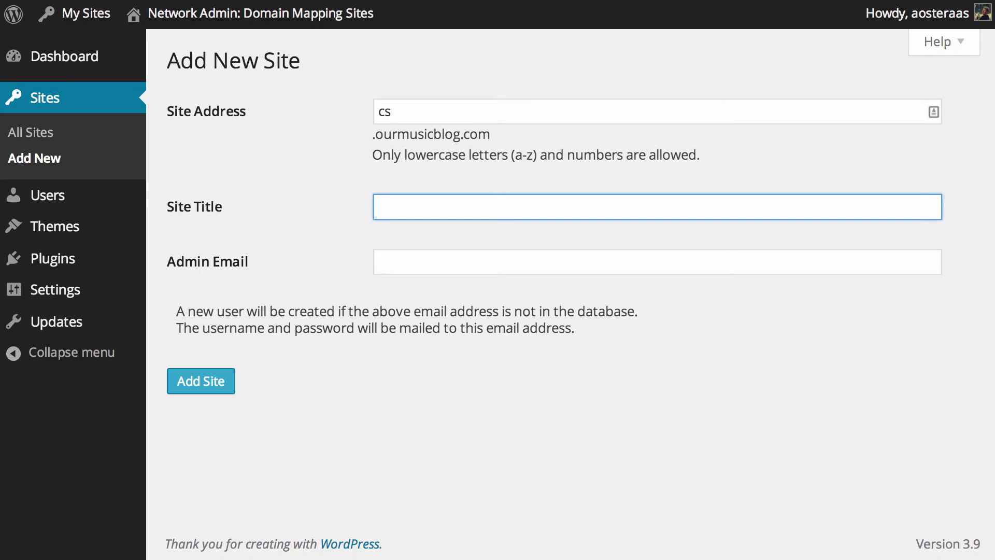
type("com")
key("Down")
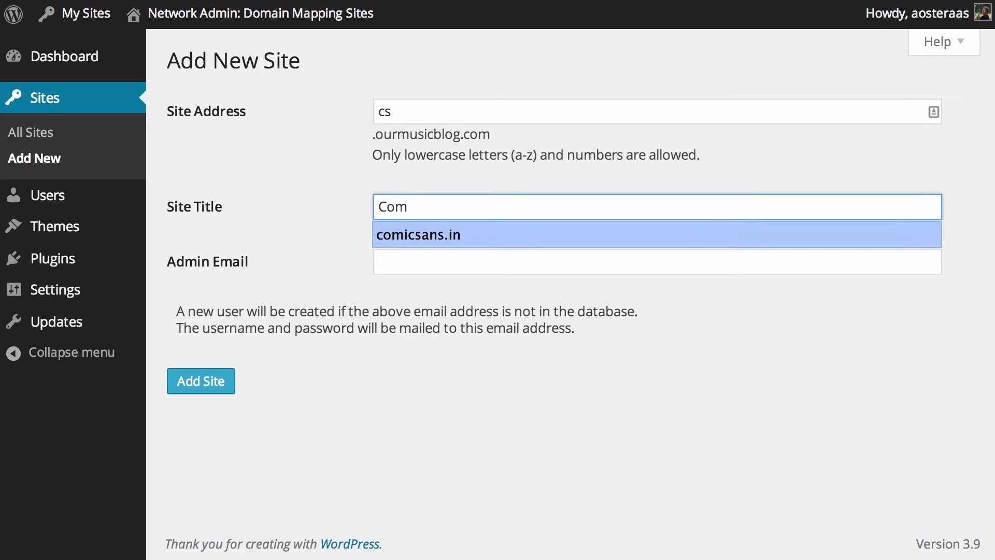
key("Return")
key("Tab")
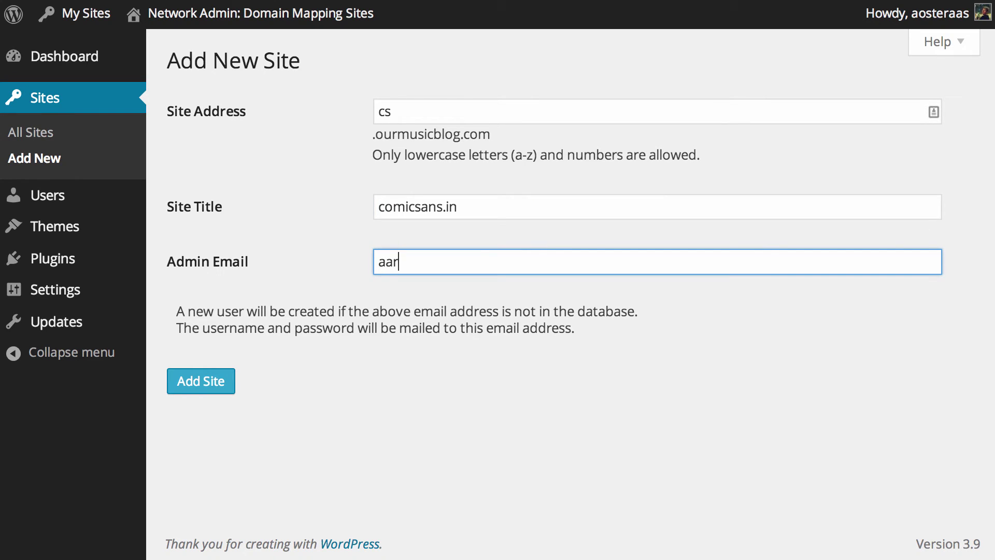
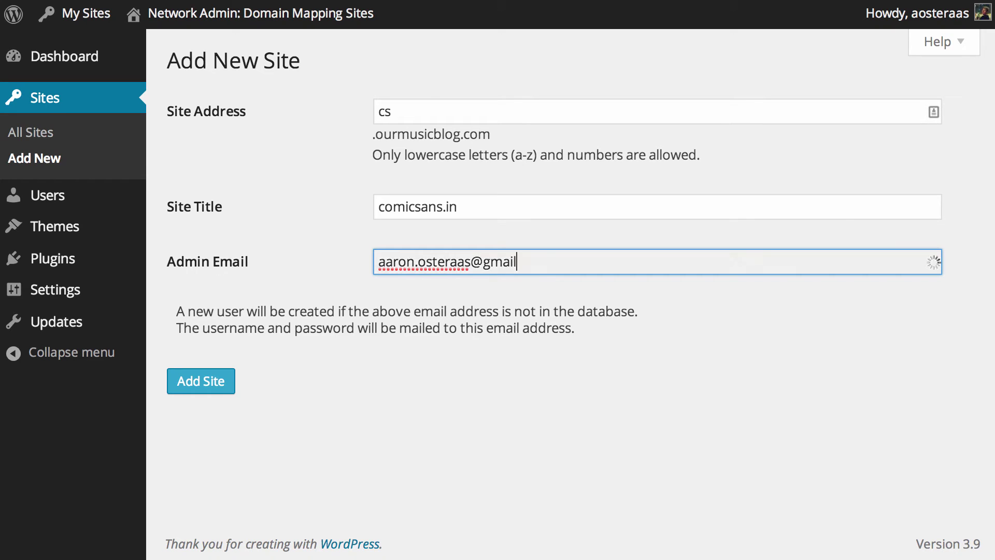
left_click(188, 390)
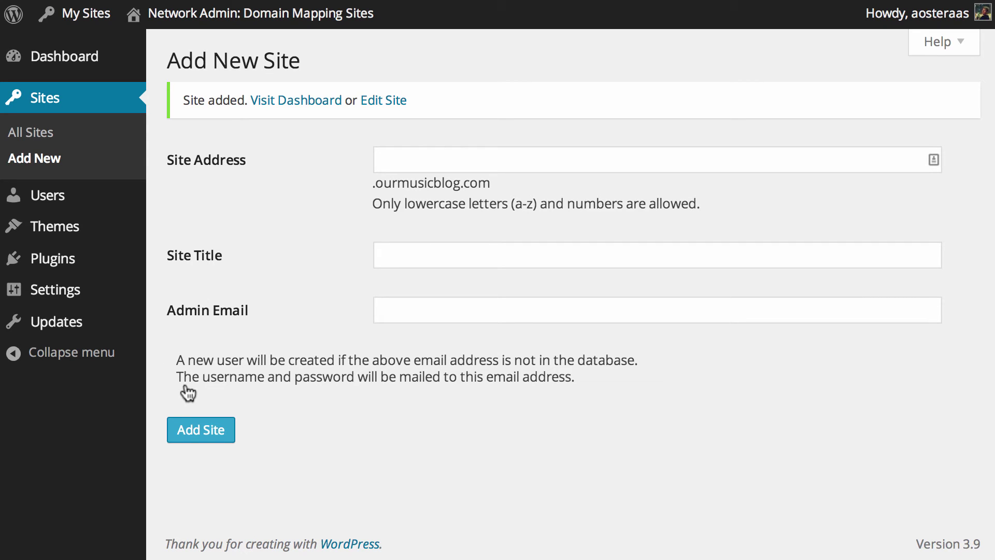
In Settings > Domain Mapping, save server IP 101.0.76.6 with permanent redirect enabled
mouse_move(29, 296)
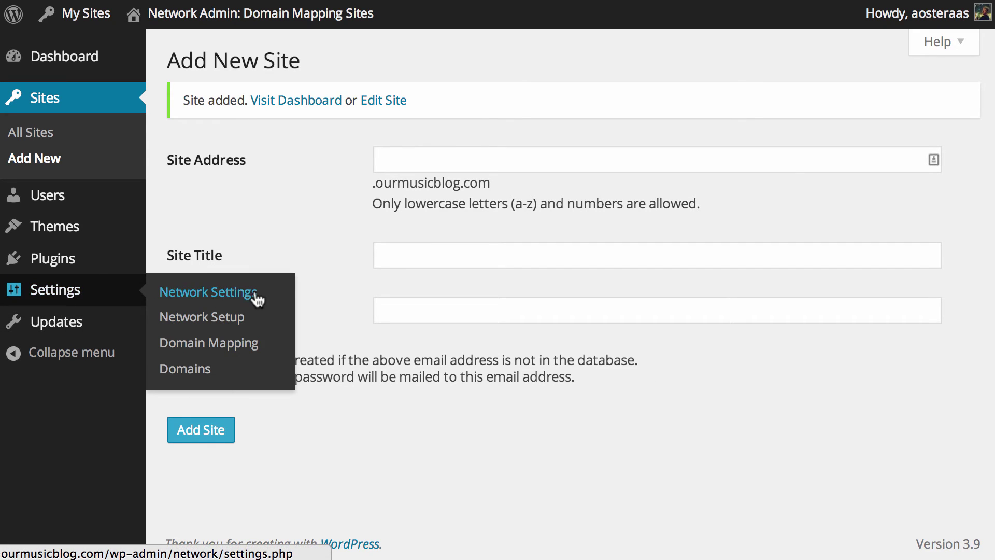
left_click(245, 355)
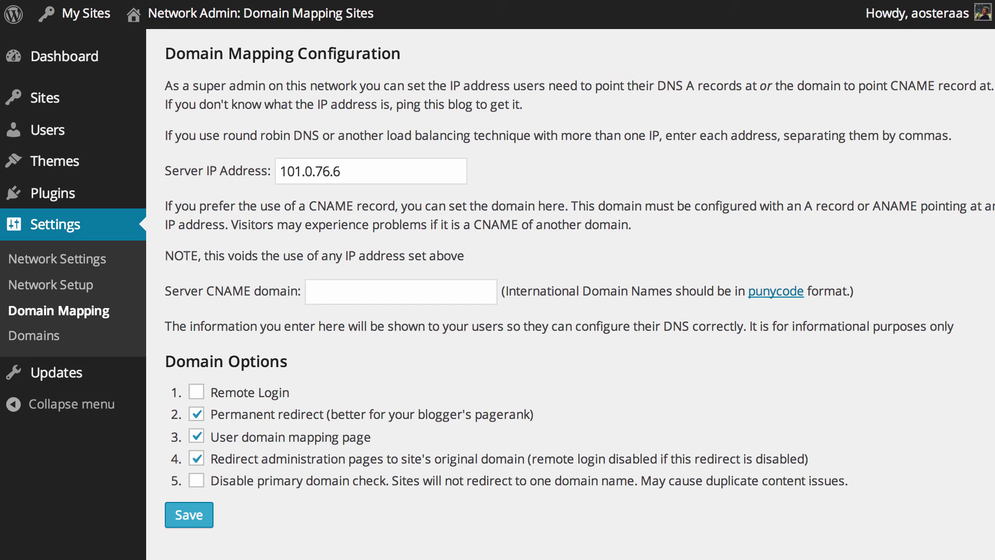
left_click(210, 518)
Visit the Domains mapping page, then look up the new cs site in the All Sites list
left_click(41, 353)
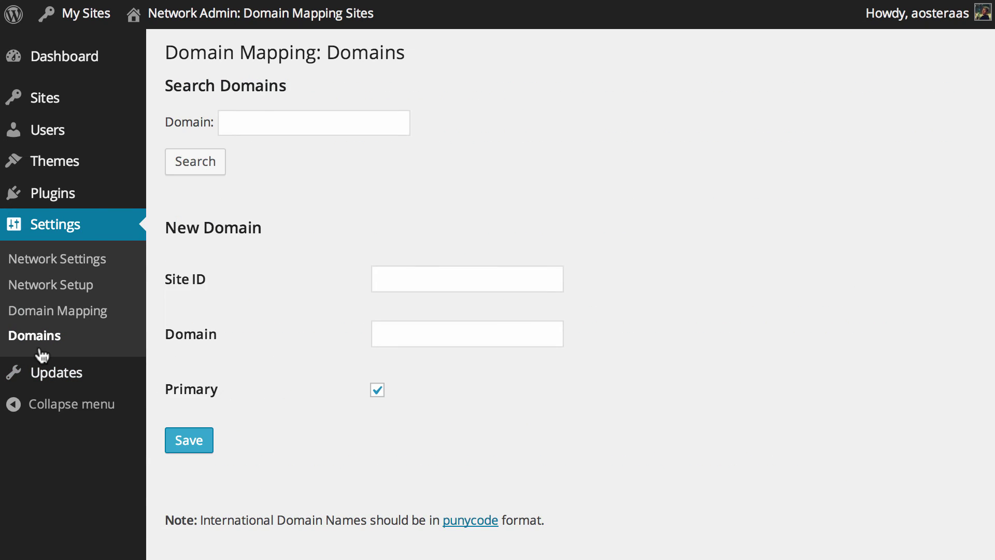
left_click(398, 276)
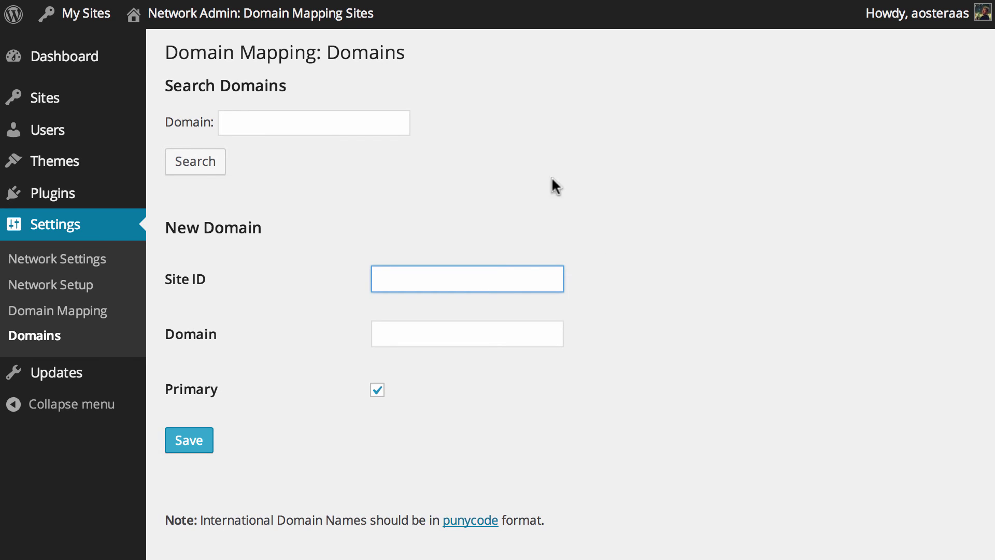
left_click(45, 98)
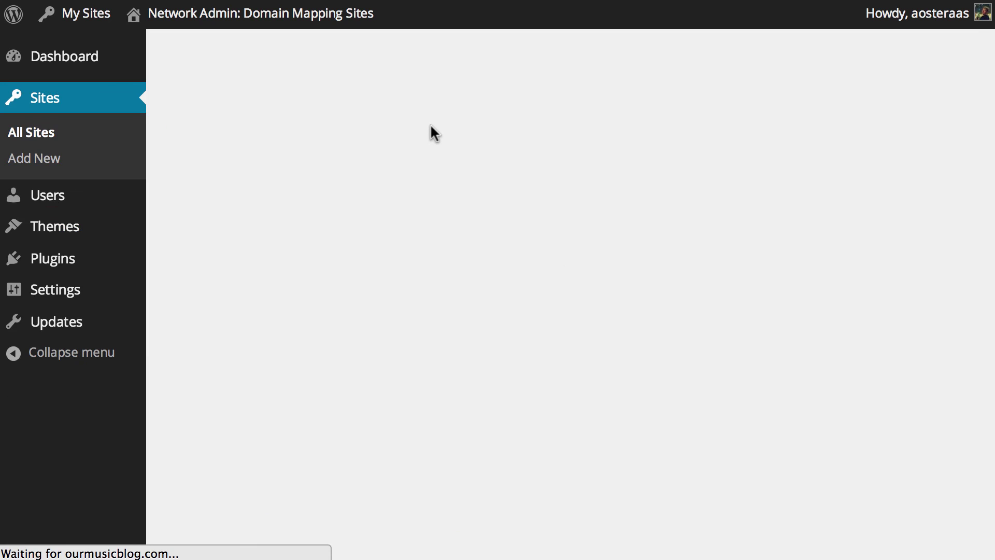
mouse_move(263, 233)
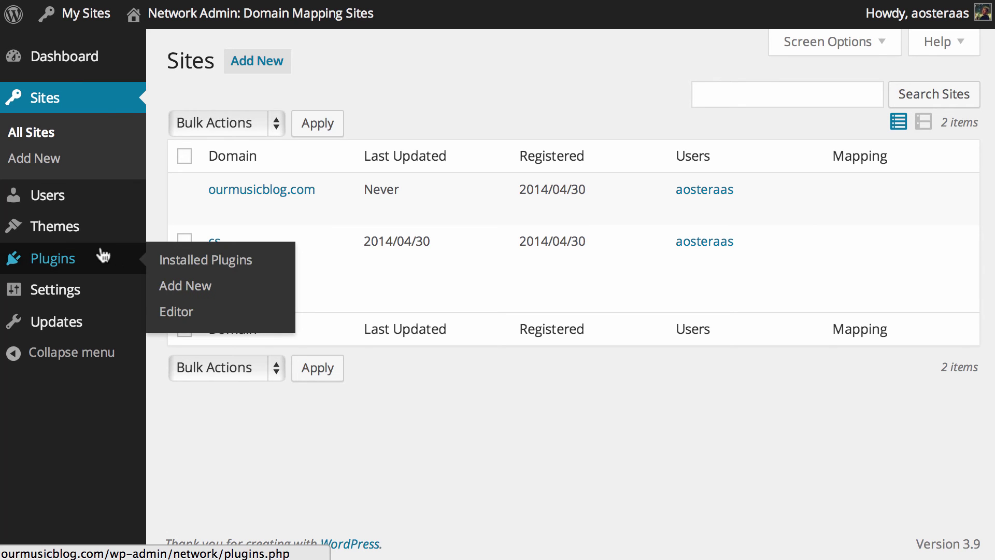
Map comicsans.in as the primary domain for site ID 3 and save
mouse_move(98, 297)
left_click(204, 369)
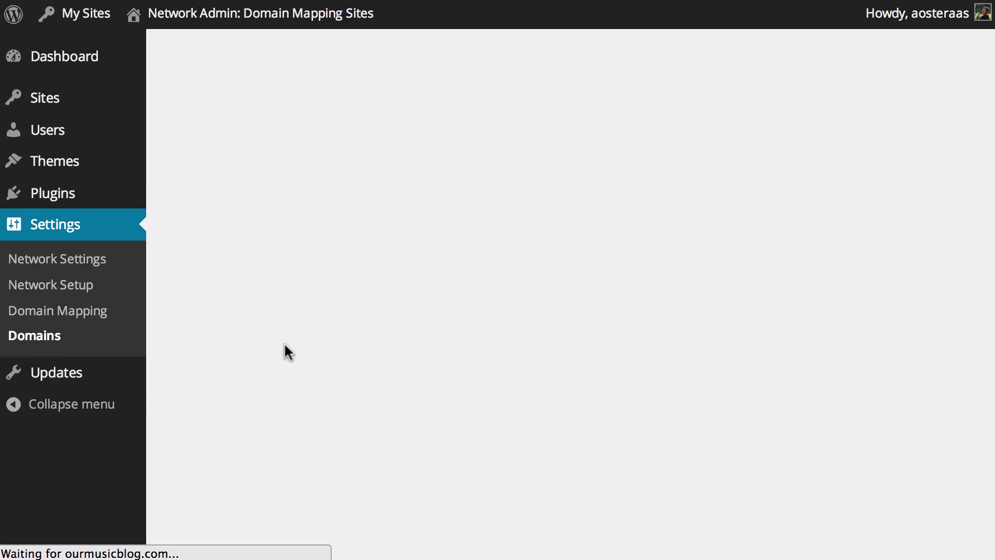
left_click(396, 280)
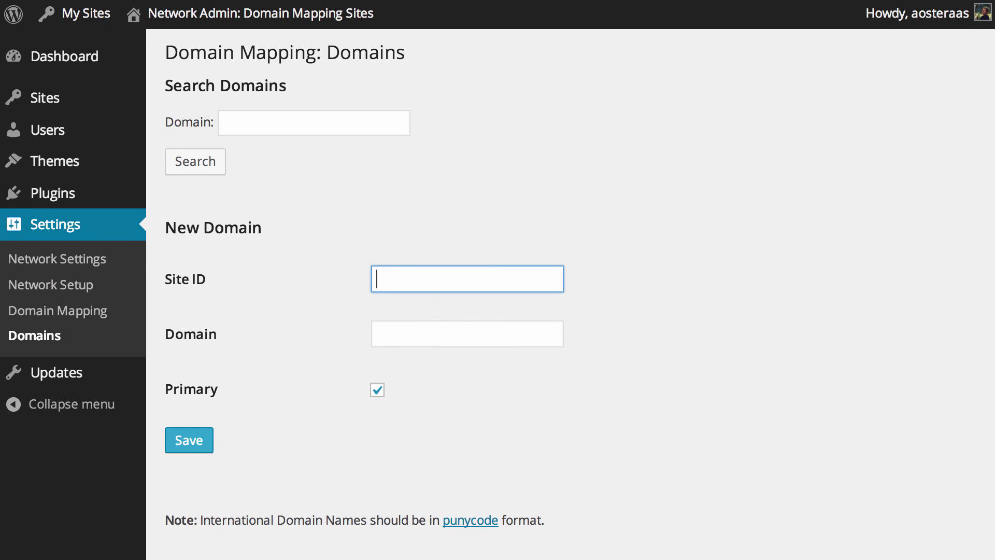
left_click(400, 324)
type("com")
key("Down")
key("Return")
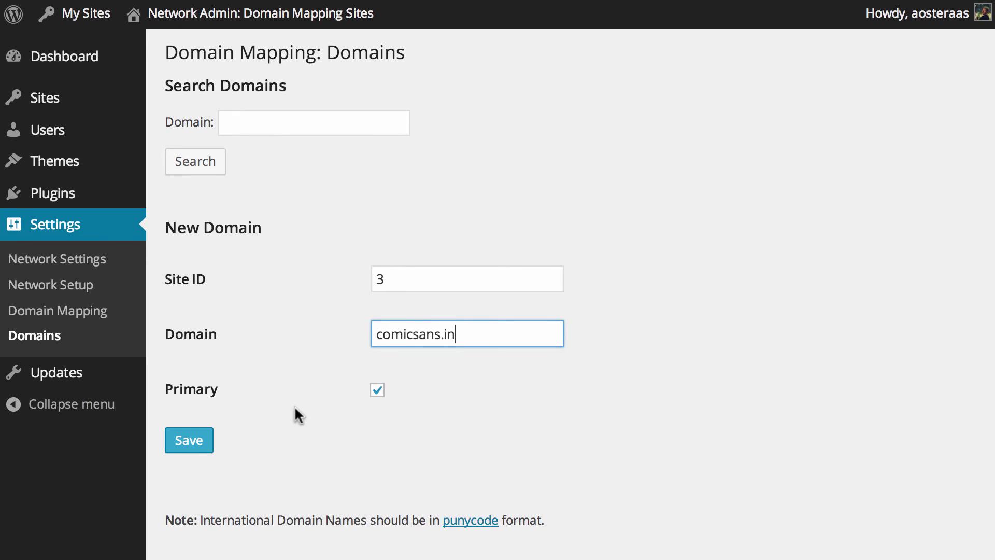
left_click(193, 441)
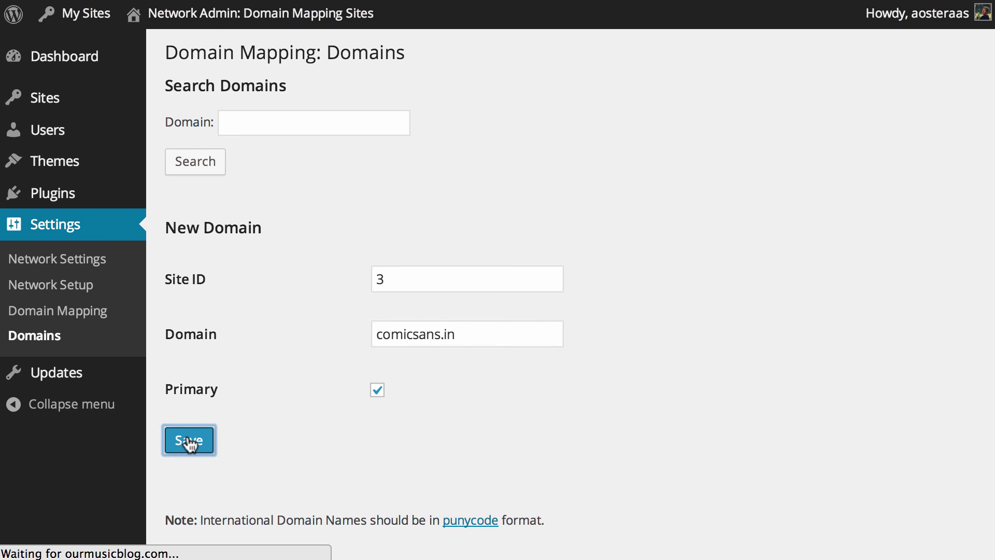
Review the All Sites list, then start a new browser tab
scroll(359, 434, "down", 3)
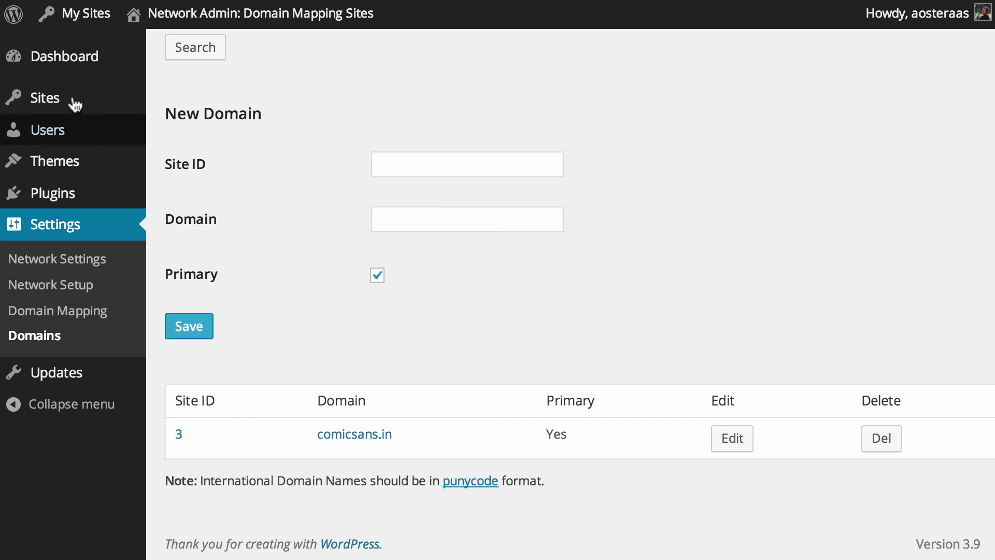
mouse_move(57, 100)
left_click(193, 100)
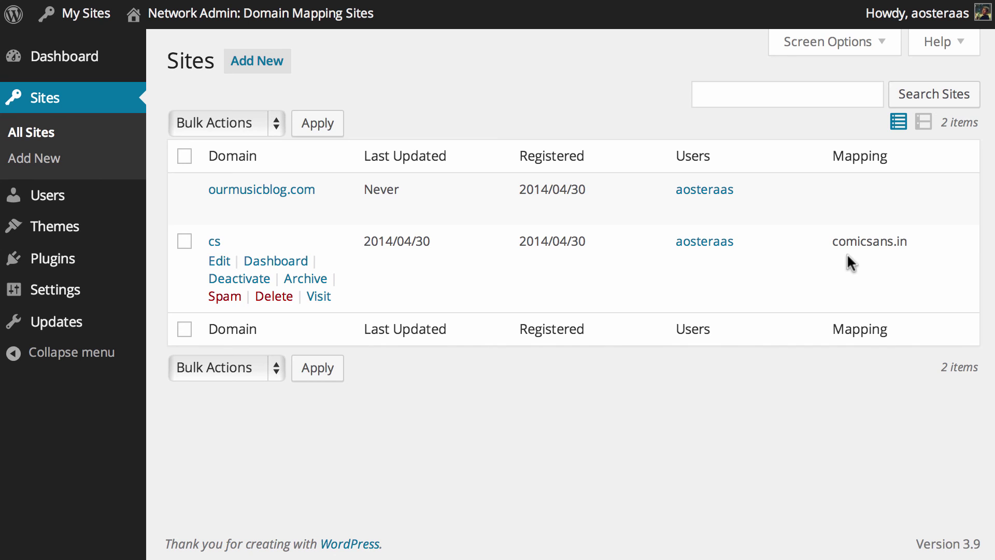
key("super+t")
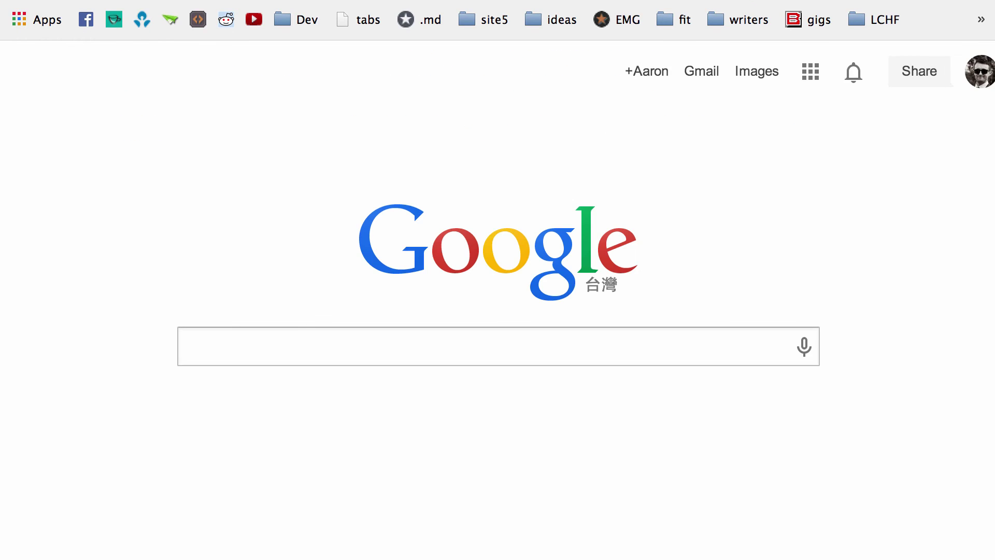
Load comicsans.in, open its Hello World! post, and return to the site home page
type("comicsans.in")
key("Return")
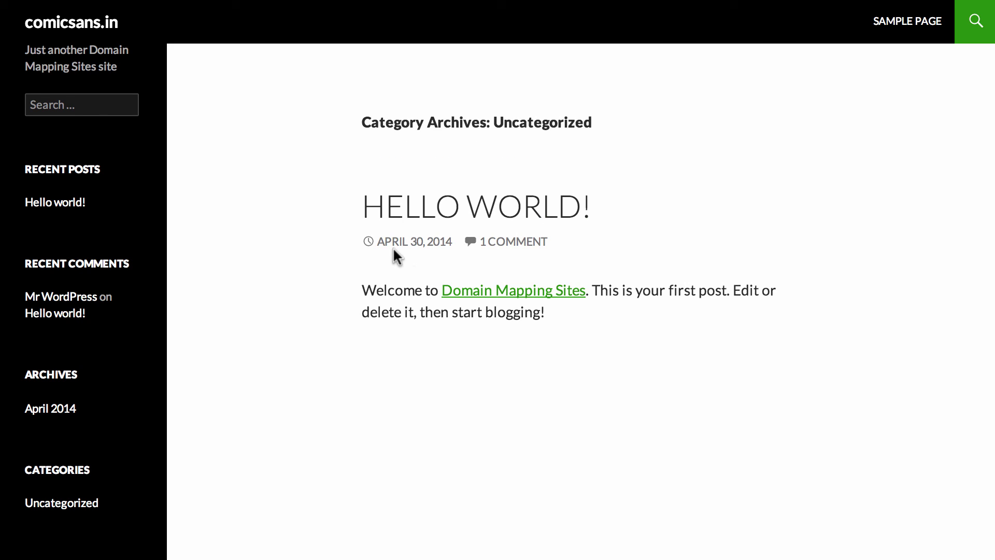
left_click(408, 213)
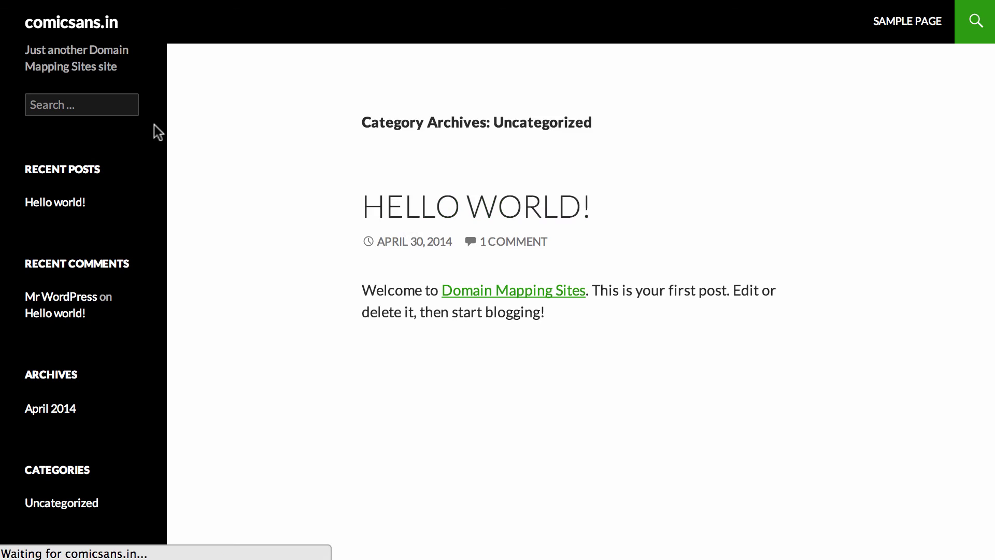
left_click(81, 18)
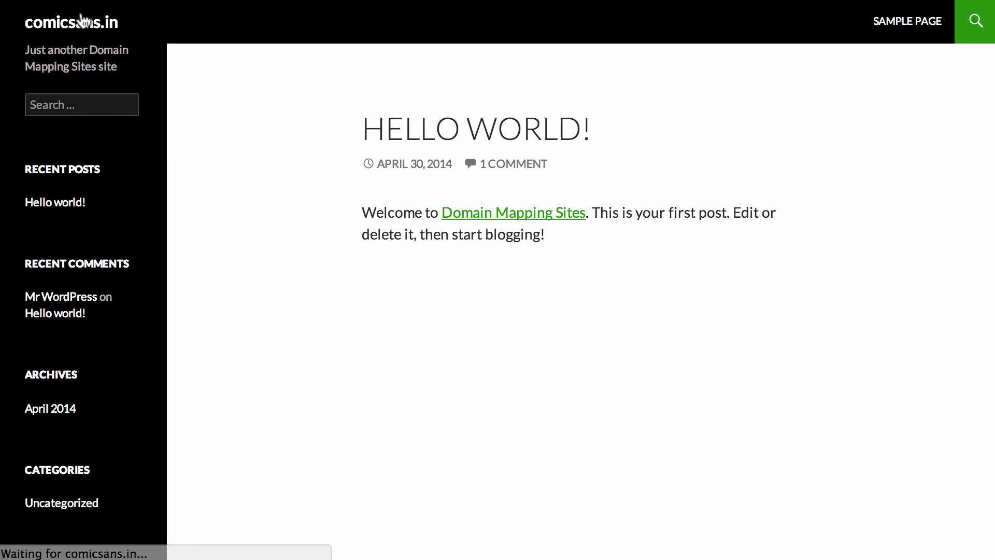